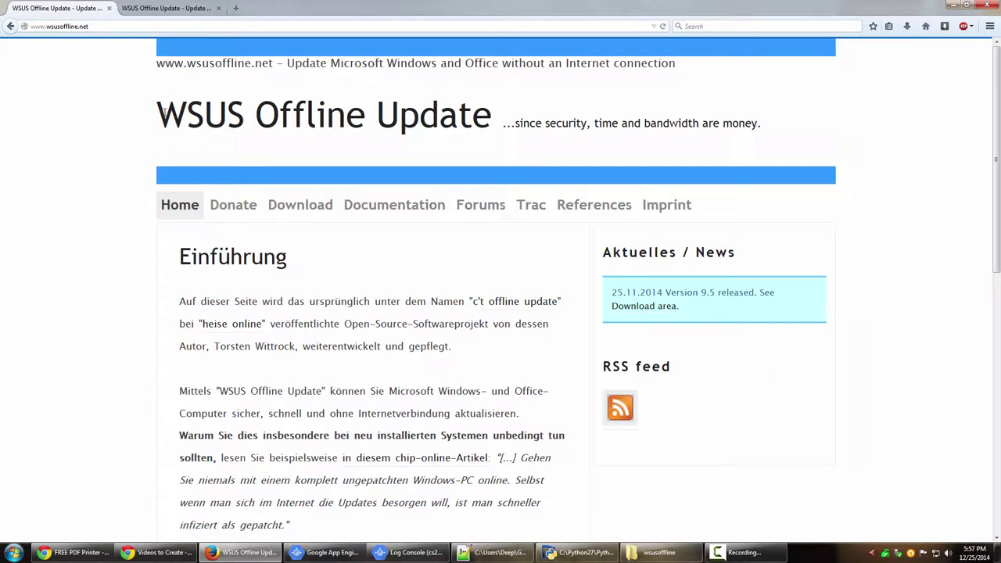
drag(171, 116, 477, 103)
click(103, 26)
click(67, 258)
scroll(66, 260, down, 5)
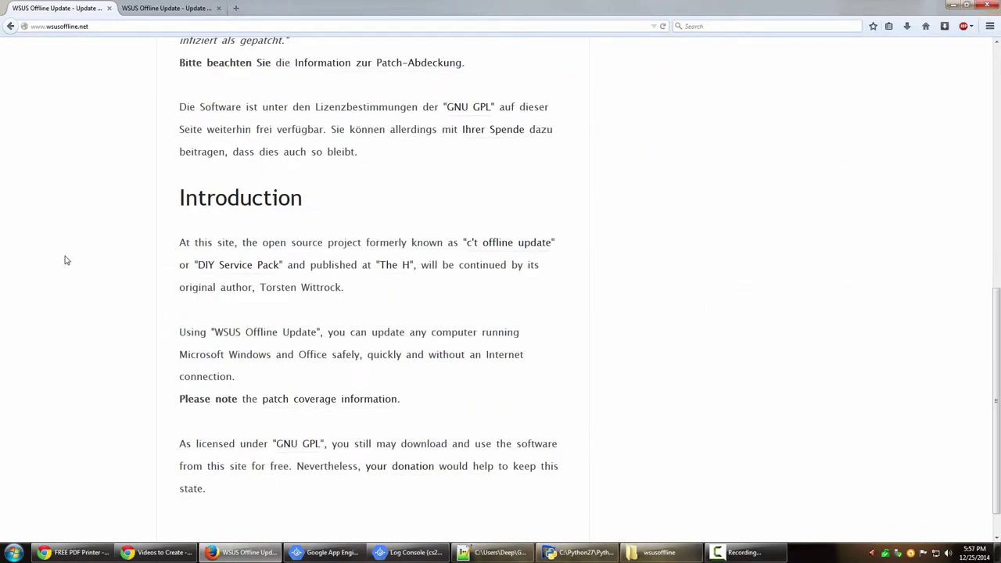
scroll(67, 260, down, 1)
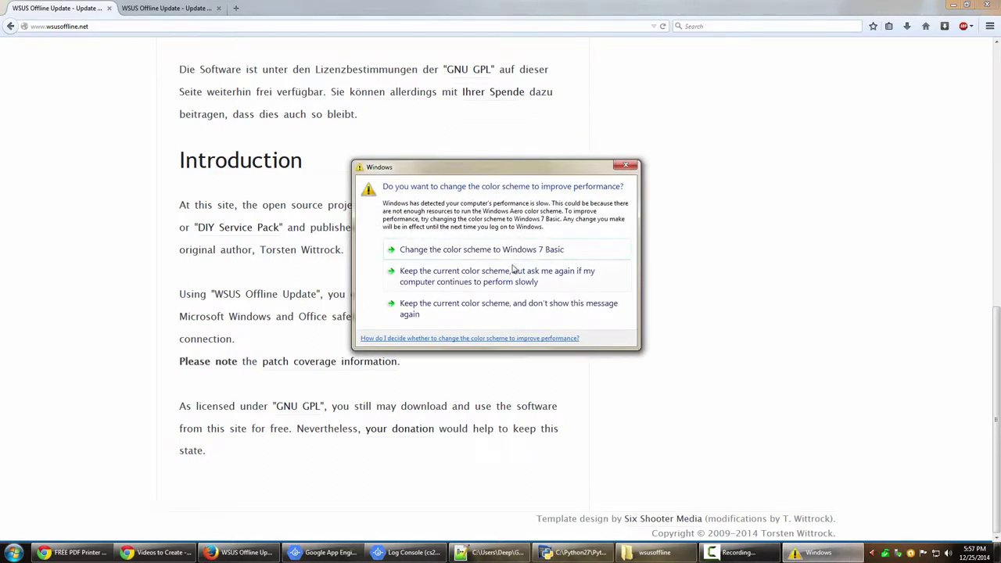
click(507, 283)
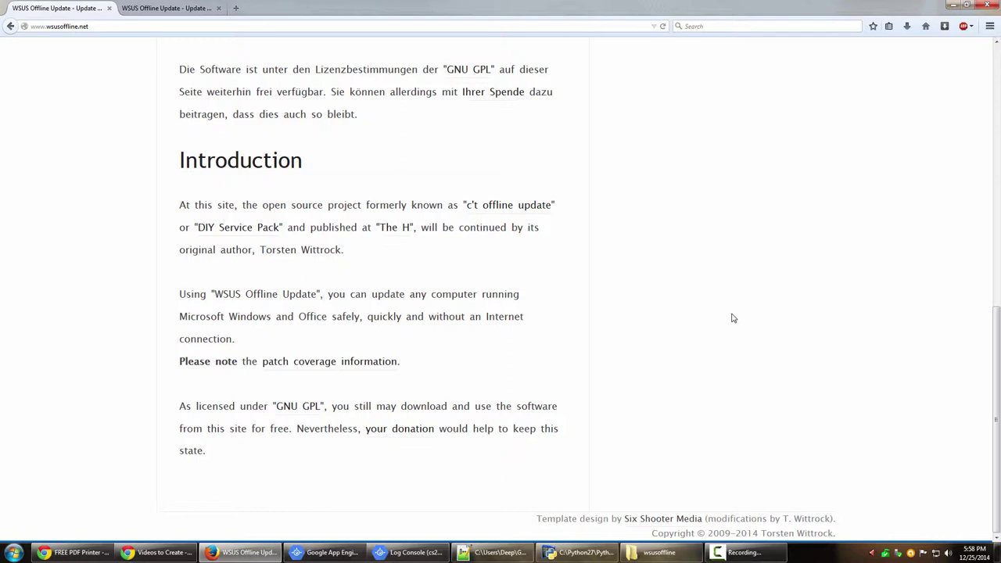
scroll(733, 318, up, 10)
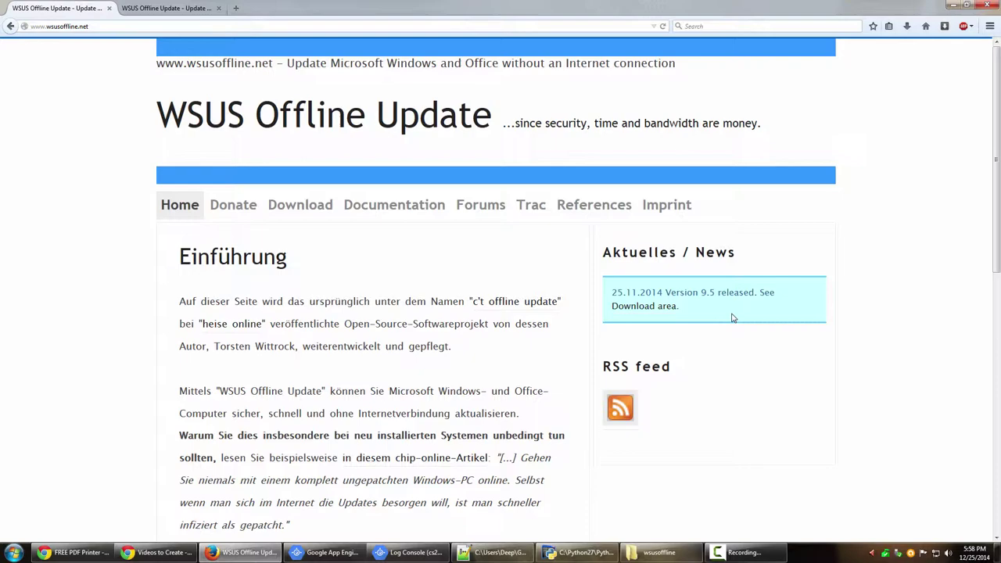
Go to the site's Download page and skim the version 9.5 changelog
click(309, 207)
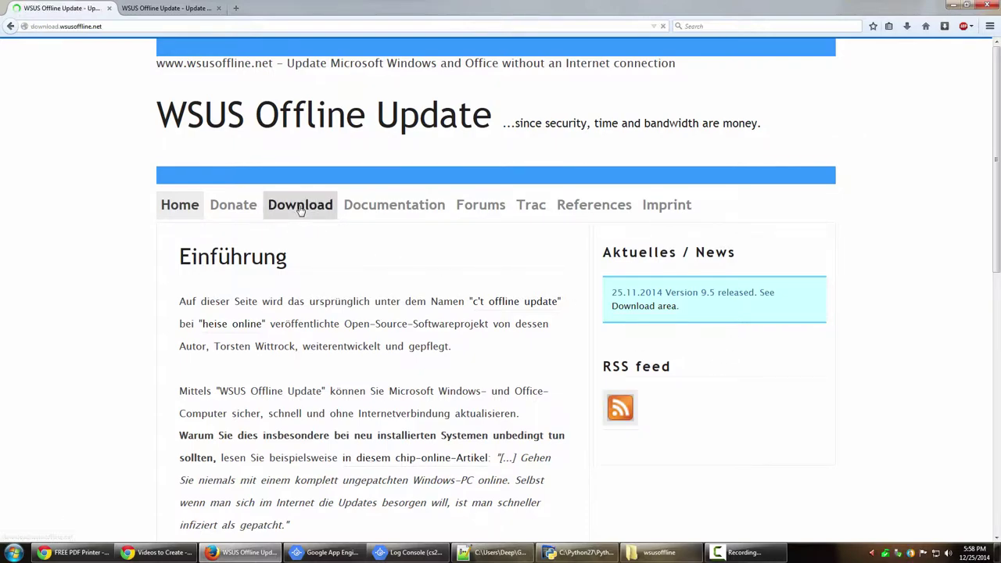
scroll(488, 312, down, 5)
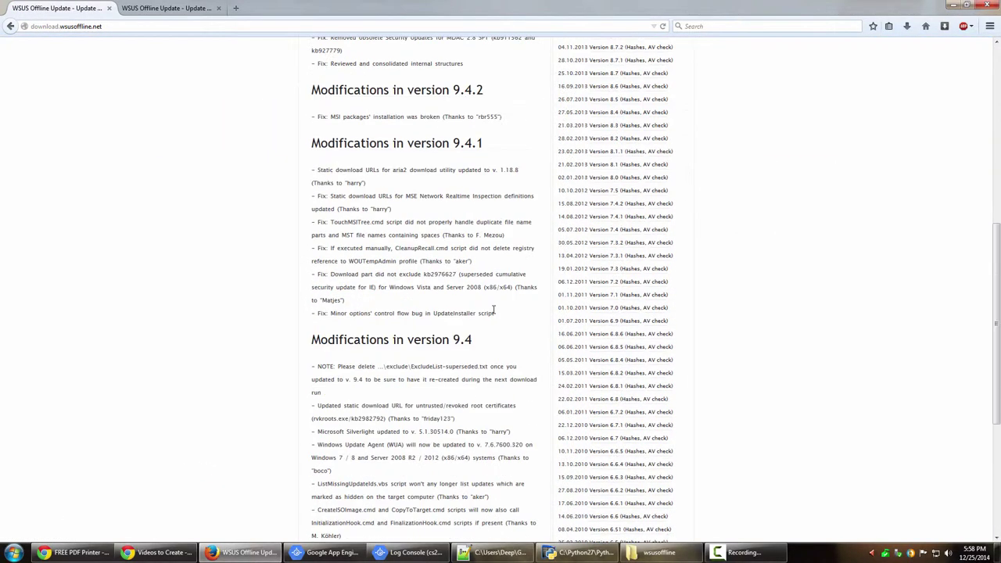
scroll(492, 310, up, 5)
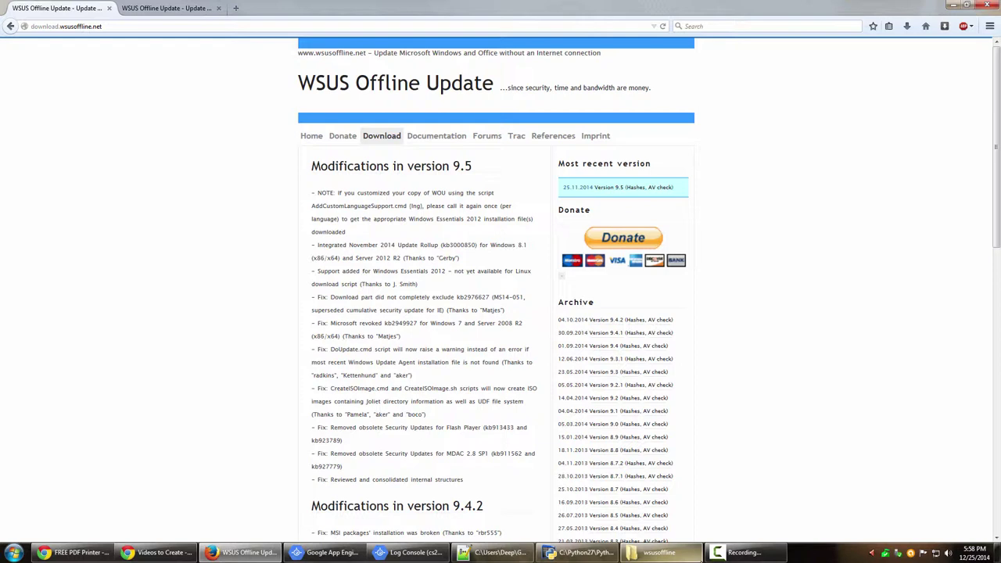
Switch to the wsusoffline folder window and look over the client folder and UpdateGenerator.exe
click(659, 552)
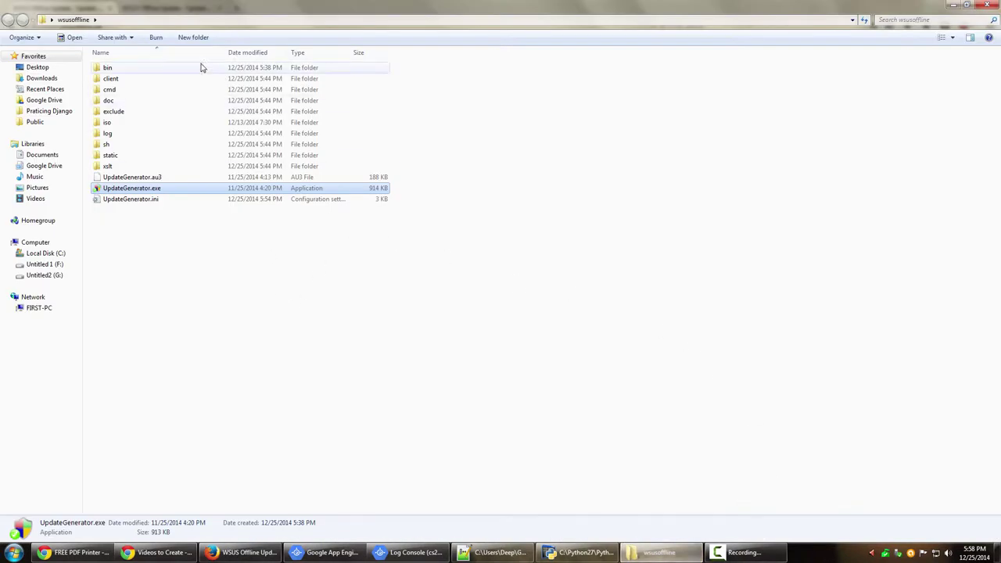
click(194, 333)
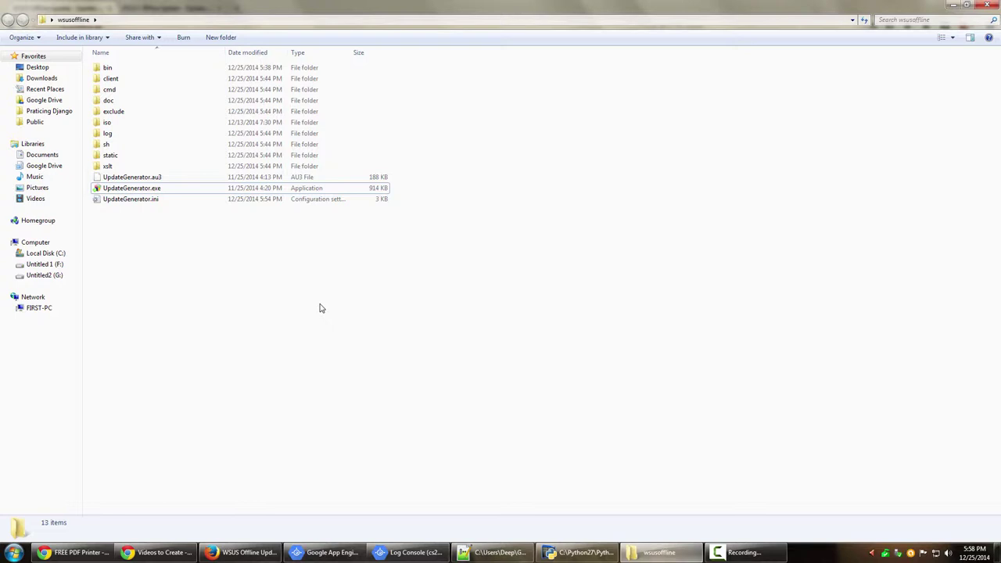
click(156, 190)
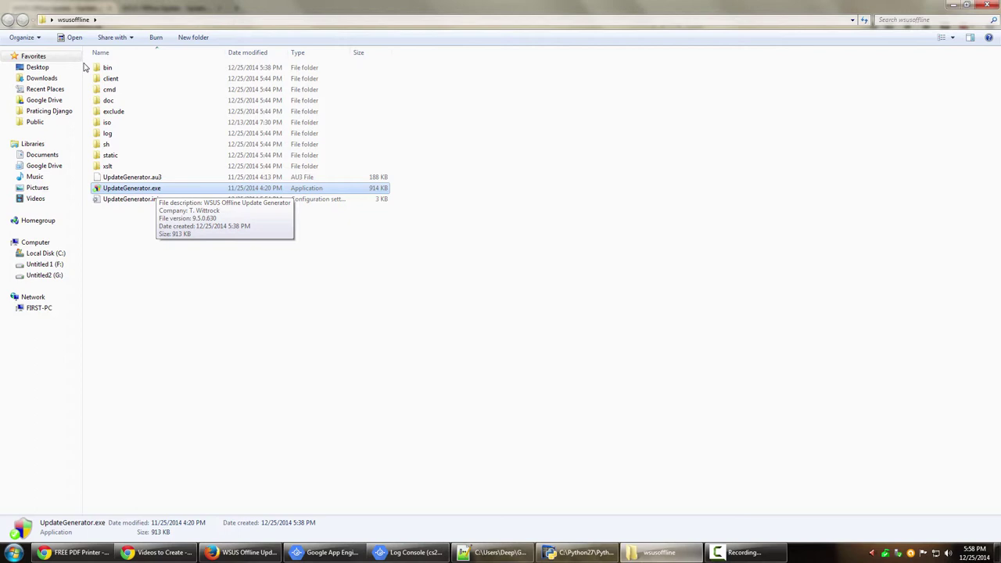
click(110, 82)
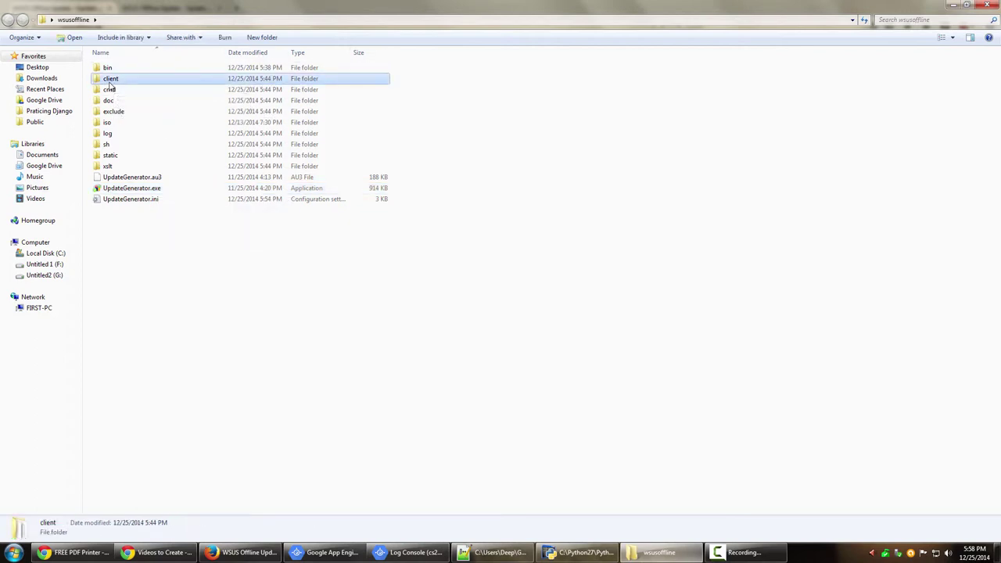
right_click(109, 81)
click(102, 83)
click(144, 191)
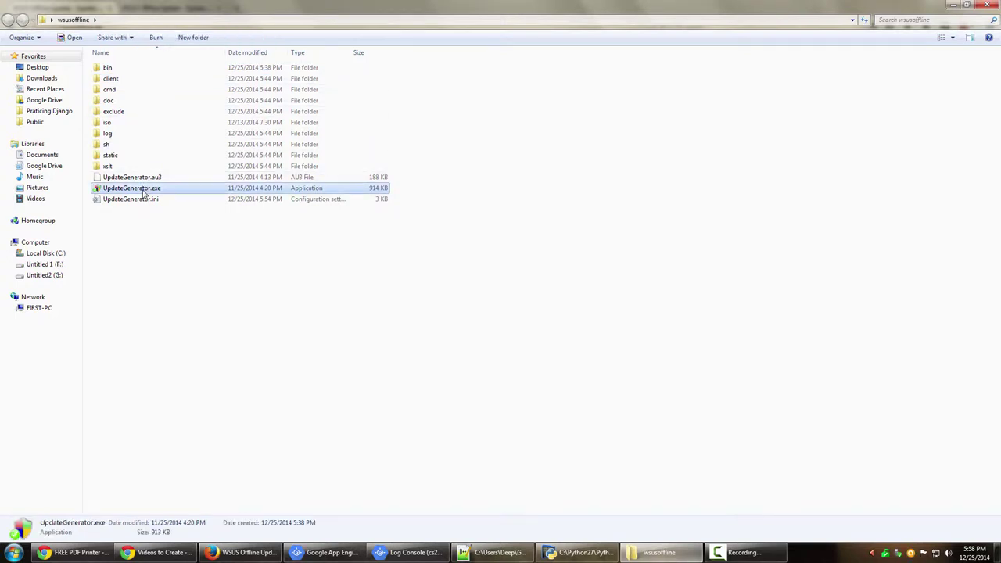
click(104, 79)
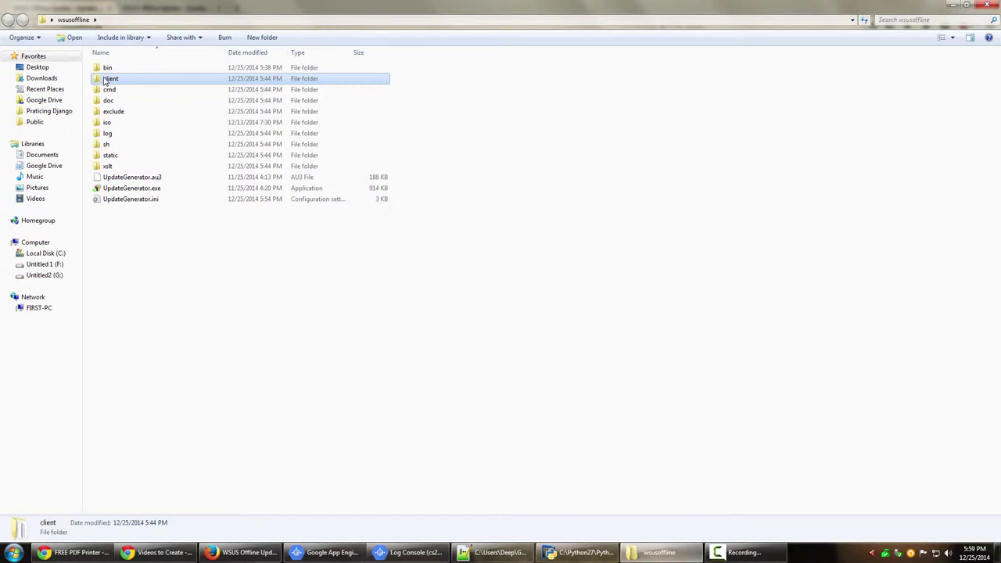
Inspect UpdateInstaller.exe inside the client folder, then go back and select UpdateGenerator.exe
double_click(107, 79)
click(144, 323)
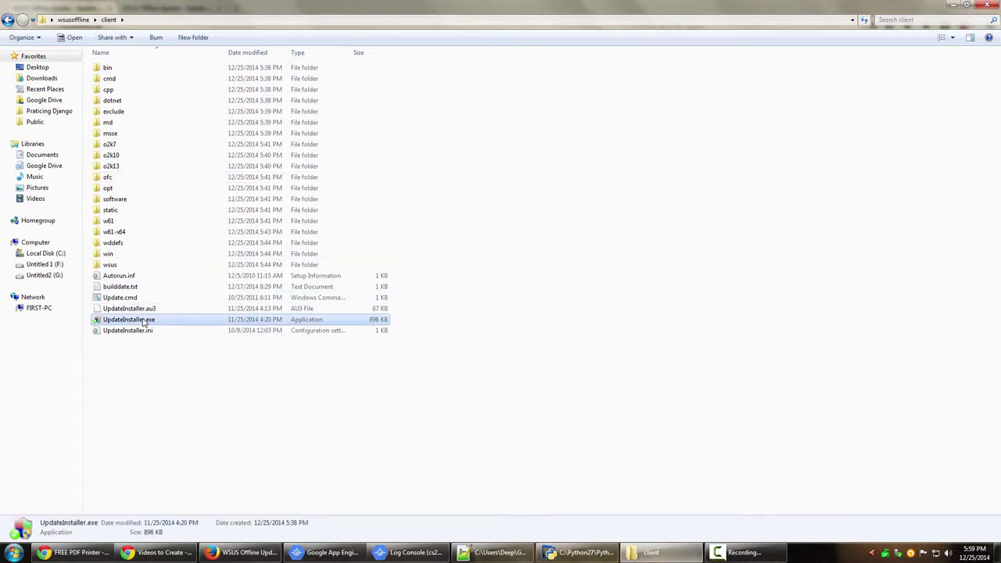
click(11, 21)
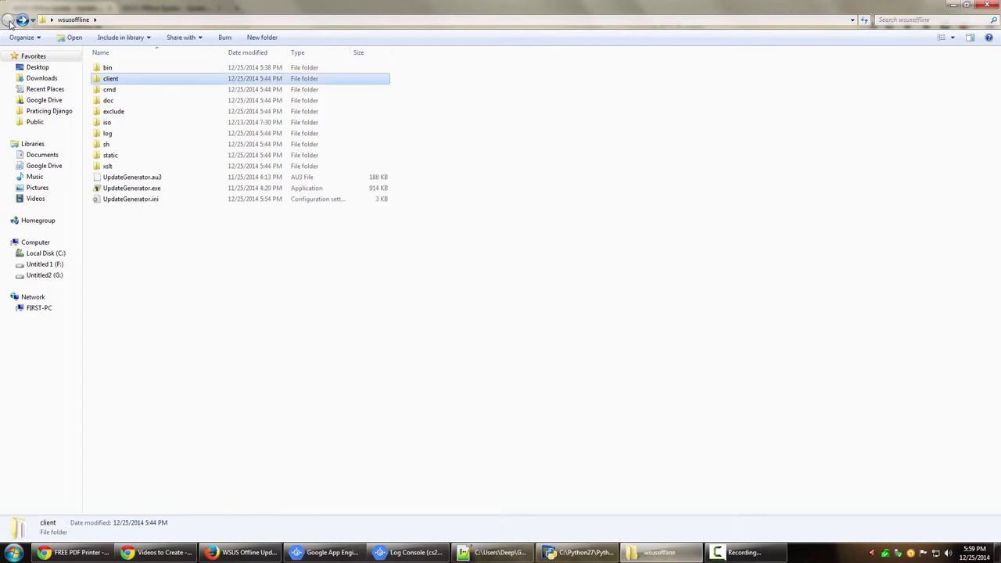
click(156, 190)
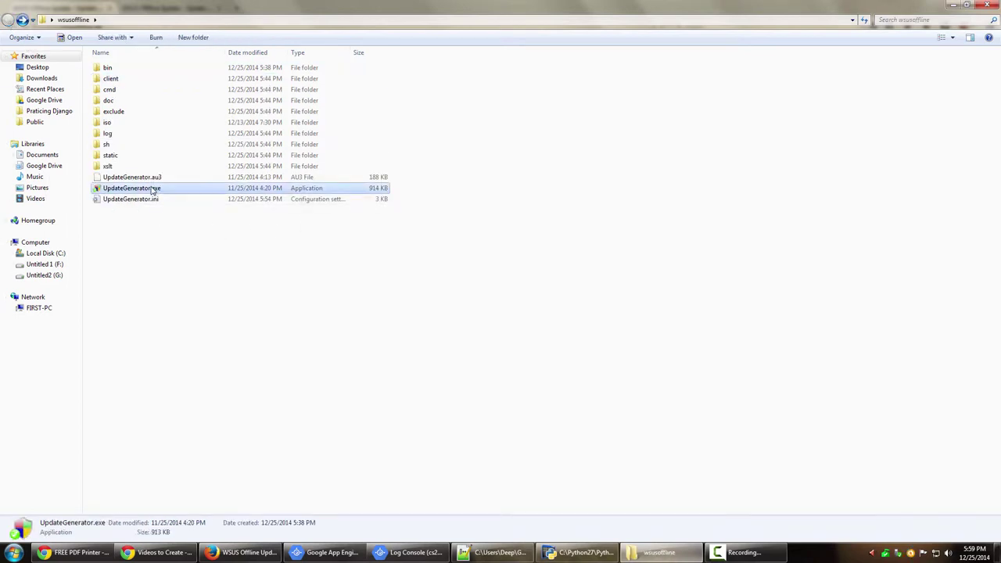
Launch the Update Generator and download the version 9.5 package from the download page
double_click(153, 190)
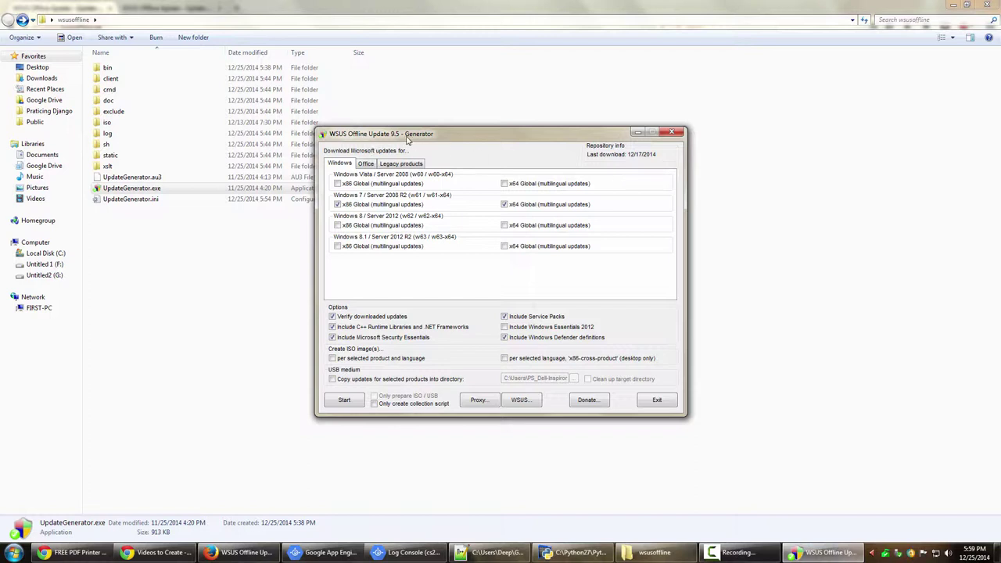
click(247, 552)
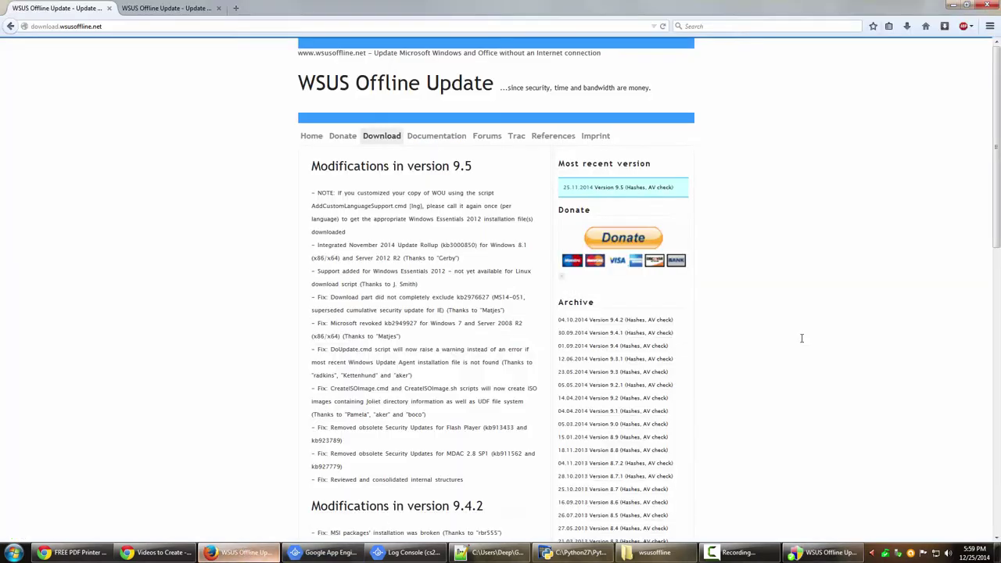
click(617, 189)
click(829, 554)
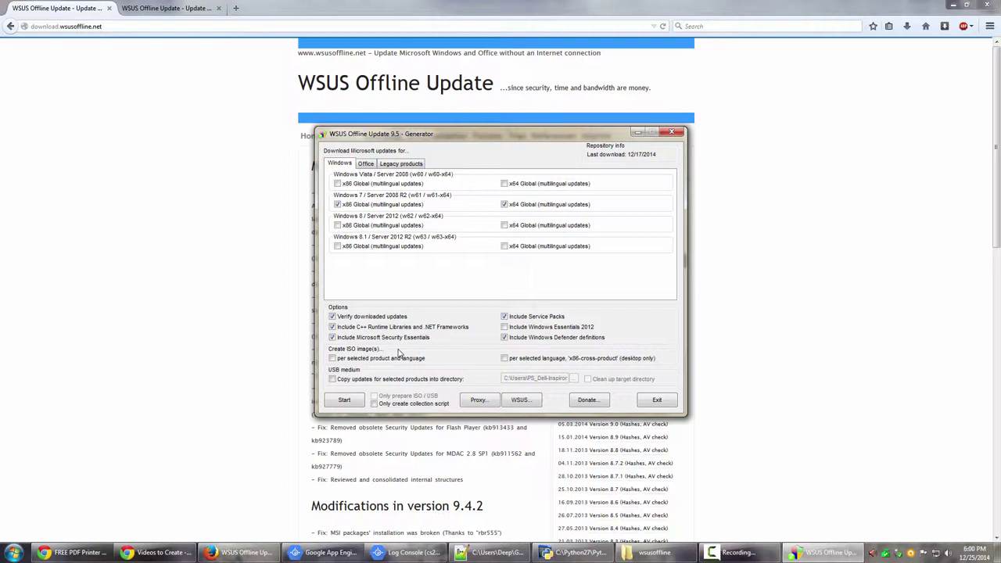
Choose English updates for Office 2007, 2010 and 2013, glancing at the Legacy products choices
click(367, 166)
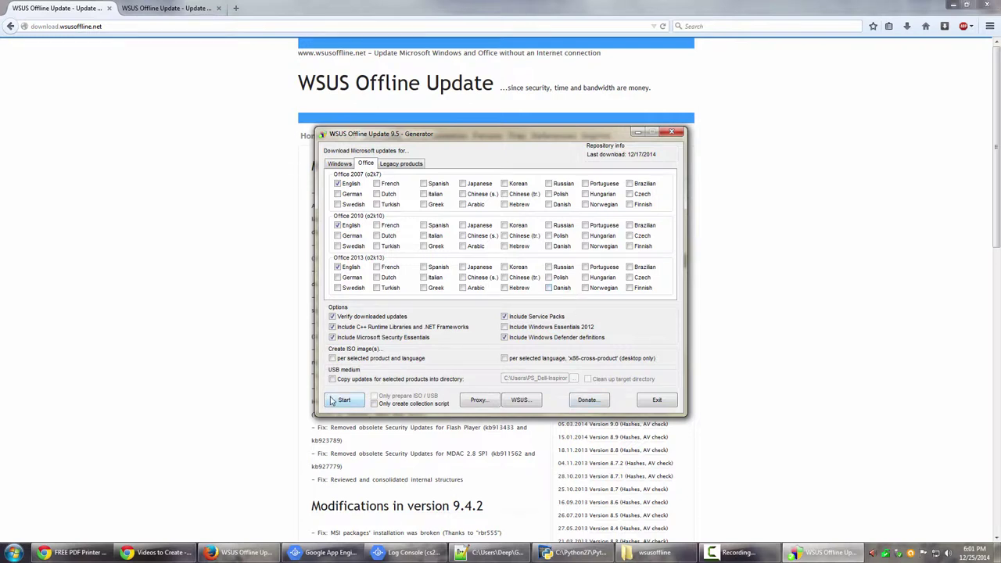
click(403, 163)
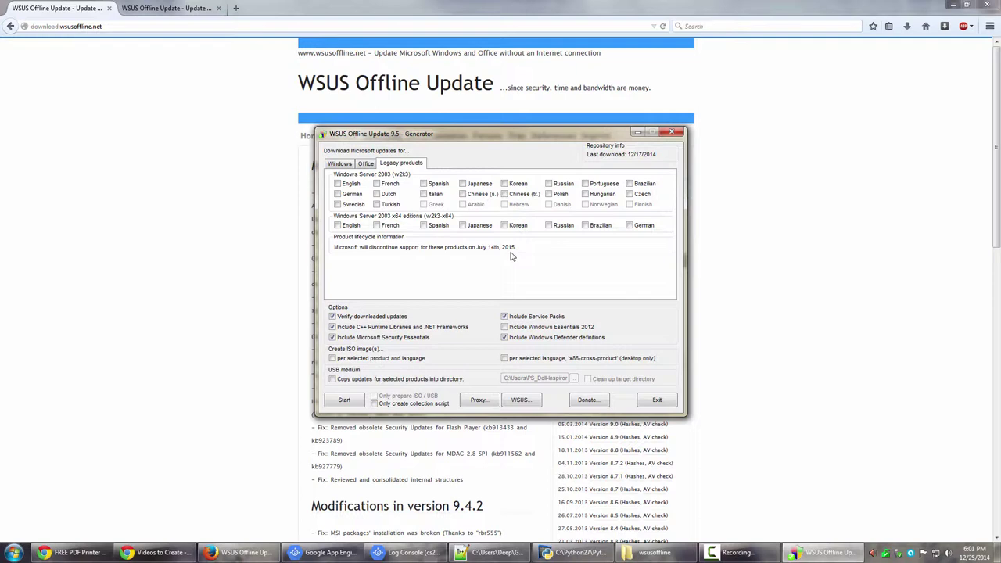
click(367, 164)
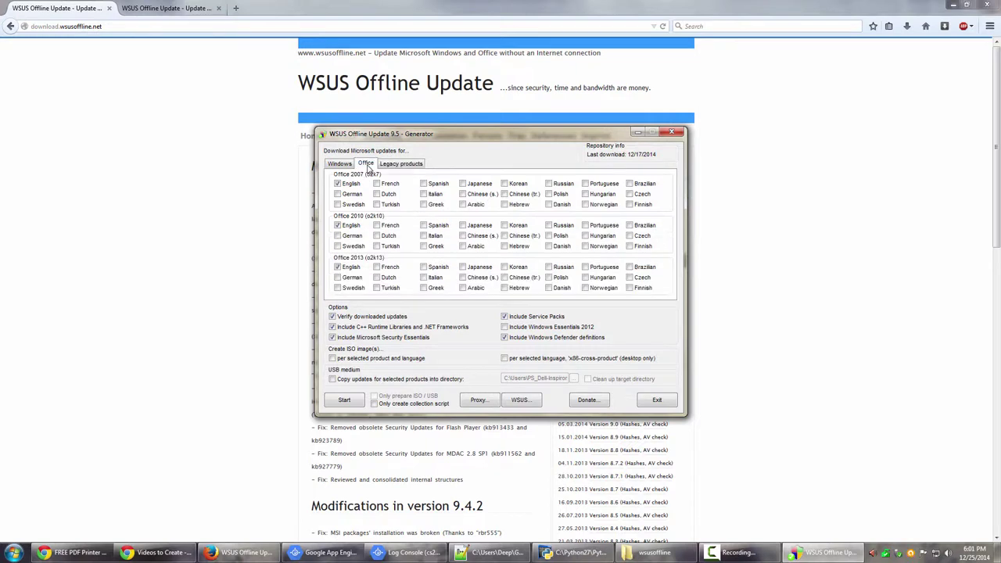
Show the Windows 7 x86/x64 choices and keep the current colour scheme without future prompts
click(346, 165)
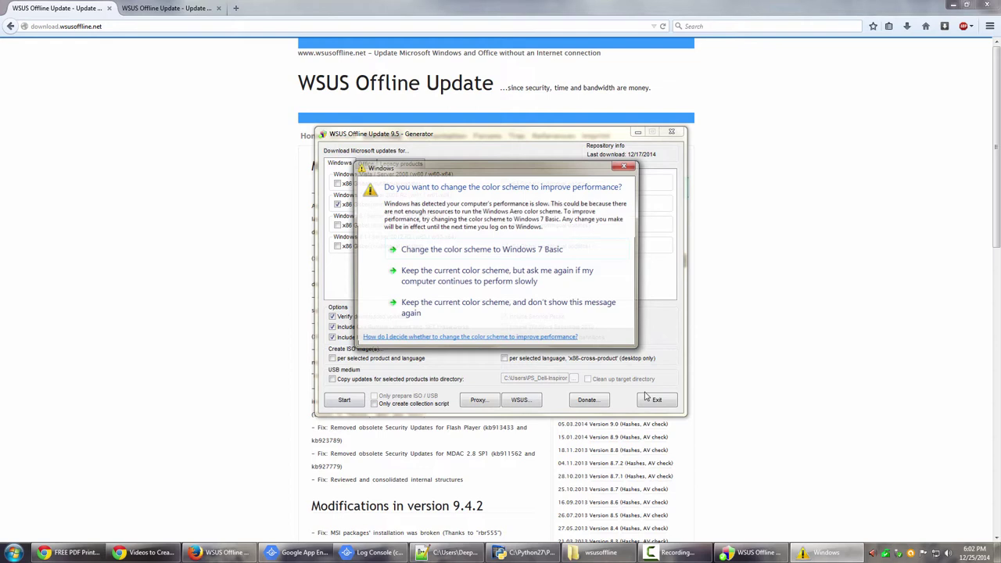
click(526, 314)
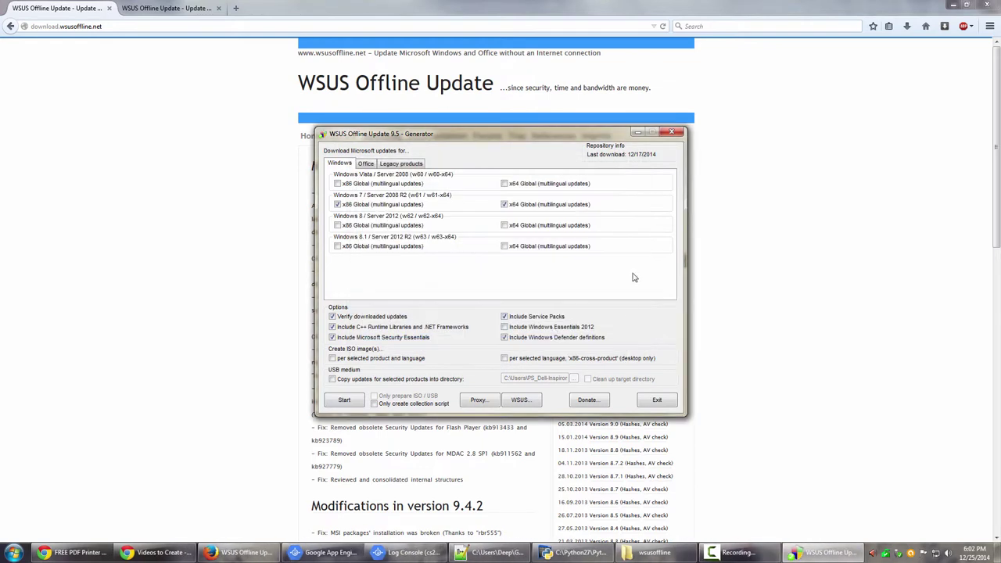
Exit the generator and launch UpdateInstaller.exe from the wsusoffline client folder
click(659, 400)
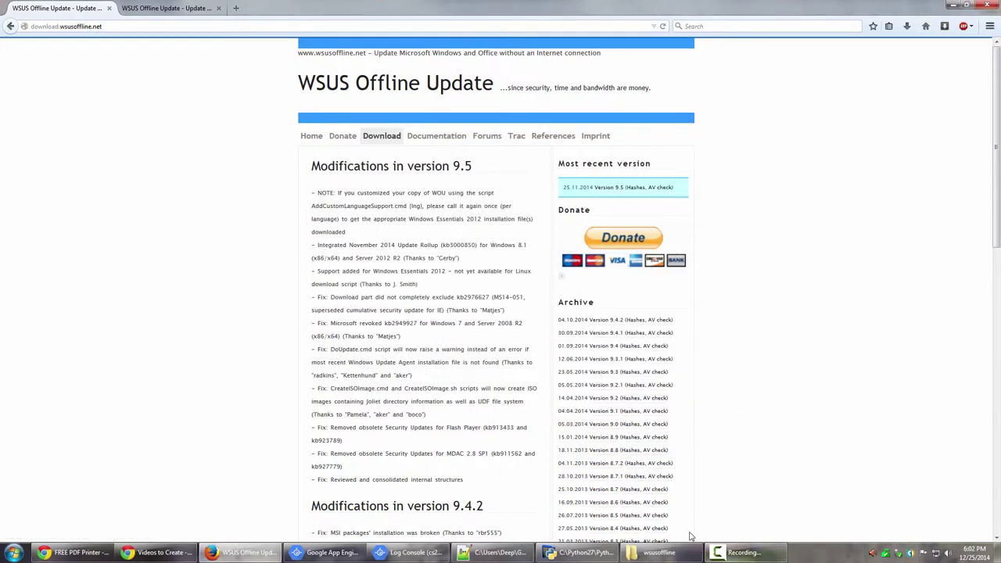
click(665, 553)
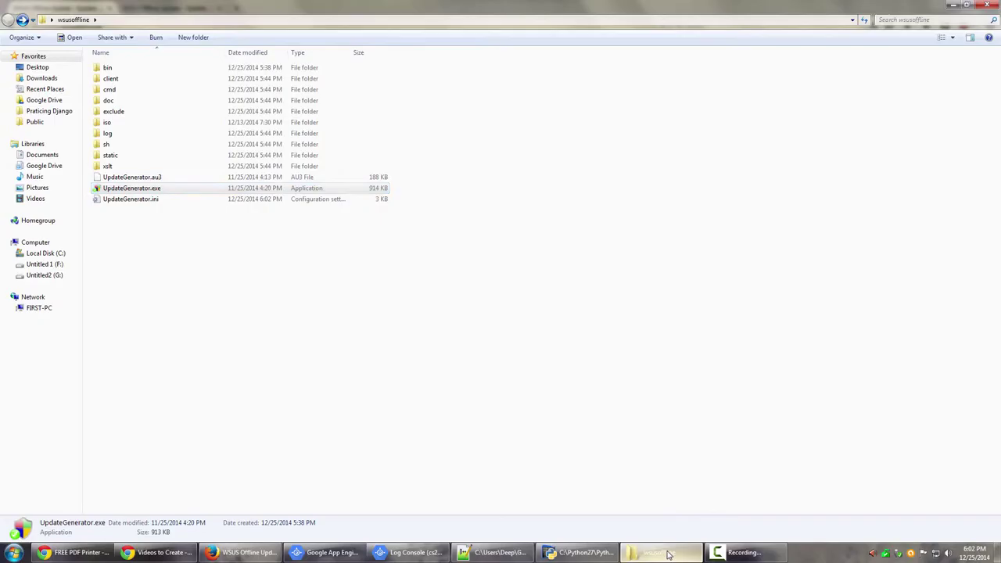
double_click(116, 79)
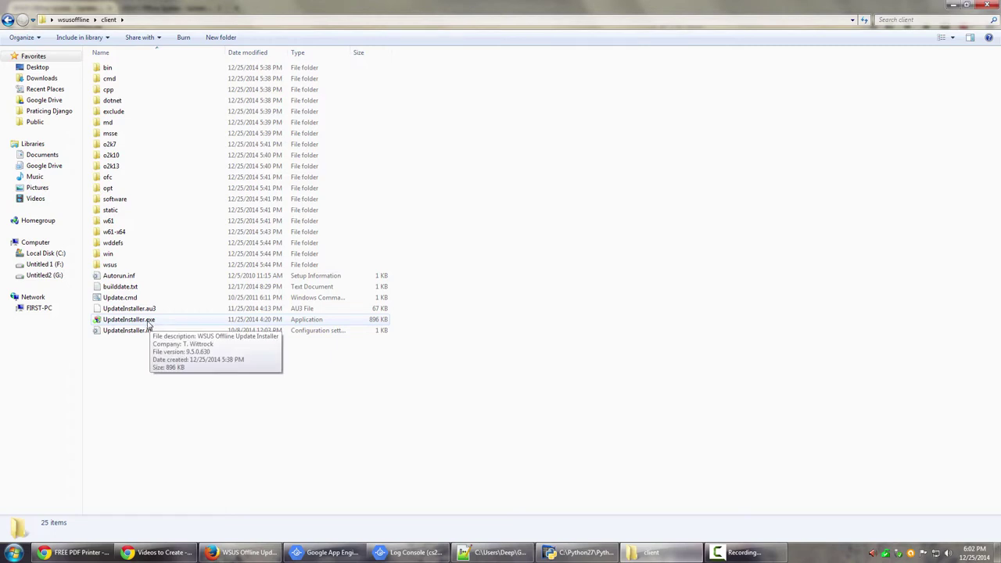
double_click(148, 324)
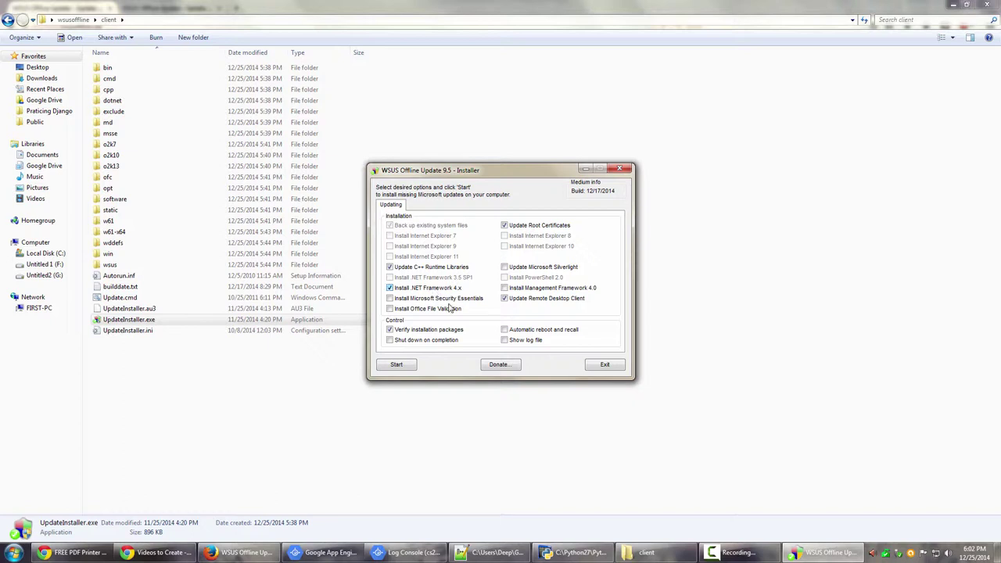
Enable Microsoft Security Essentials, accept the WGA warning, and leave Management Framework 4.0 and Silverlight off
click(452, 299)
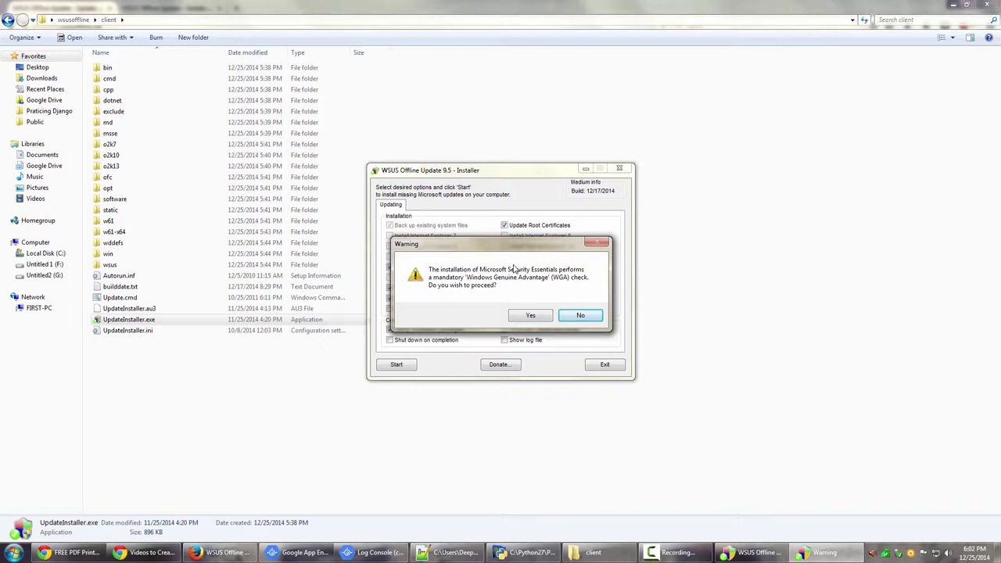
click(538, 317)
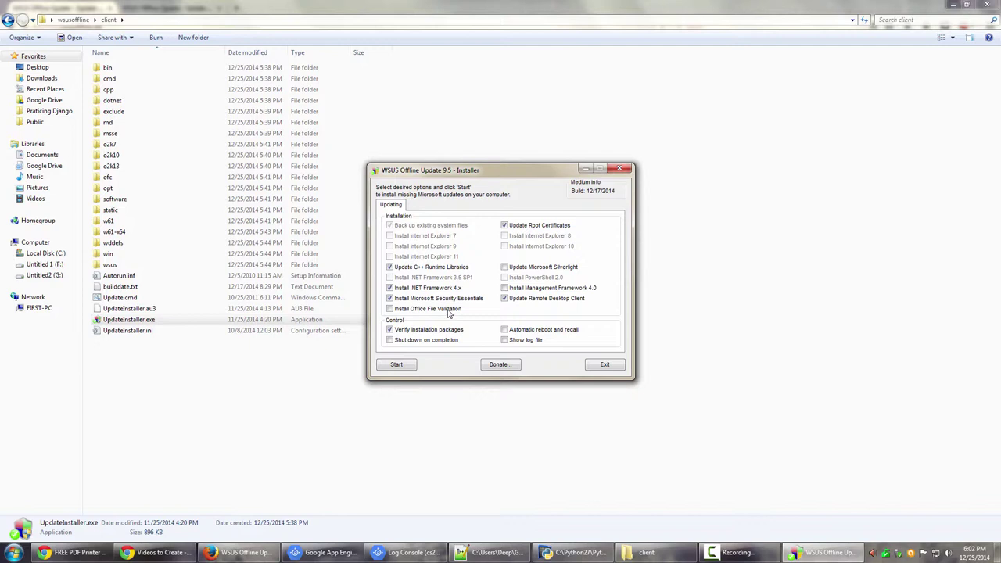
click(450, 310)
click(570, 291)
click(569, 291)
click(568, 268)
click(568, 268)
Decline the Automatic reboot and recall warning so it stays off, then exit the installer
click(530, 333)
drag(509, 245, 514, 194)
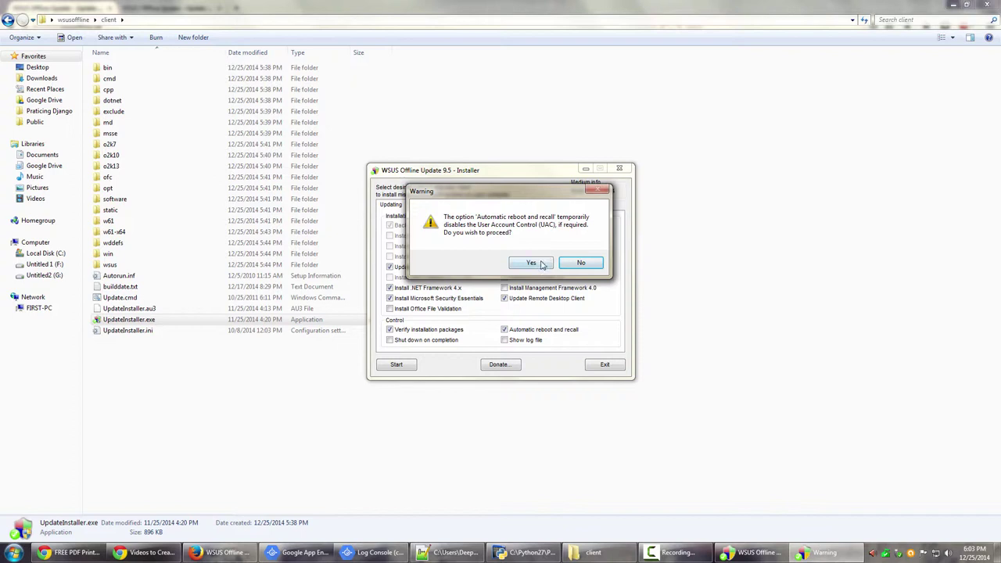
click(582, 262)
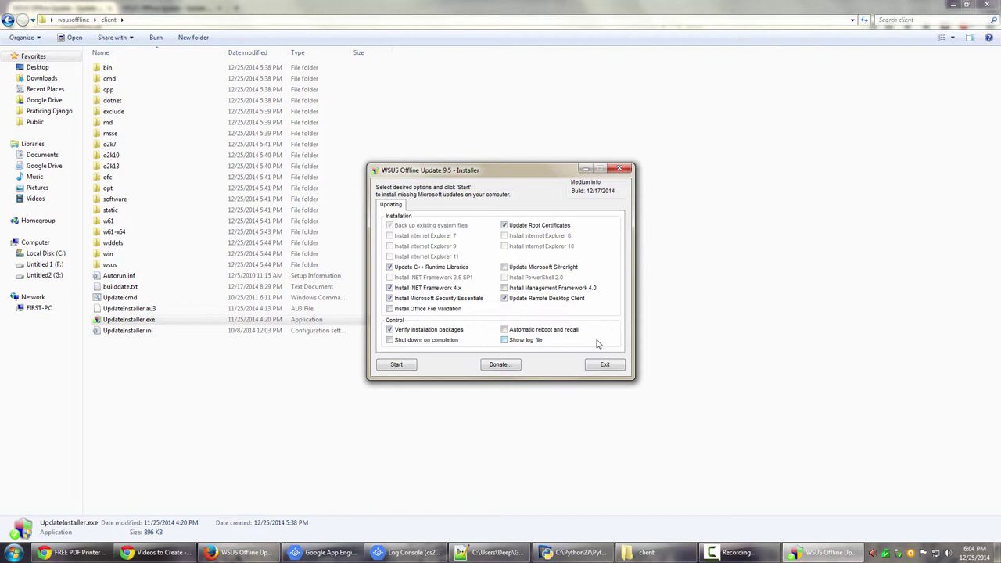
click(603, 366)
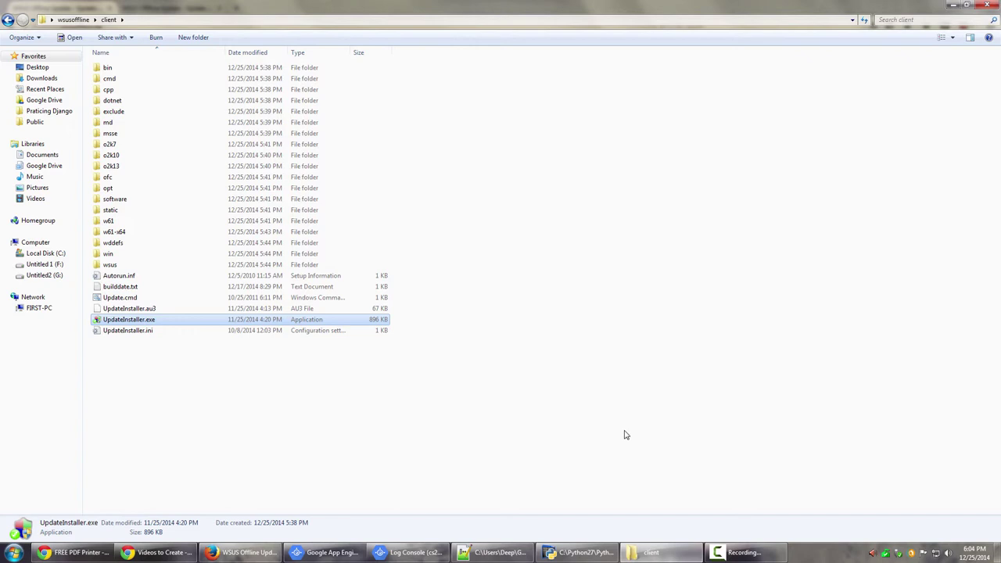
Check the client folder's properties in wsusoffline: 8.50 GB, 751 files, 41 folders
click(73, 19)
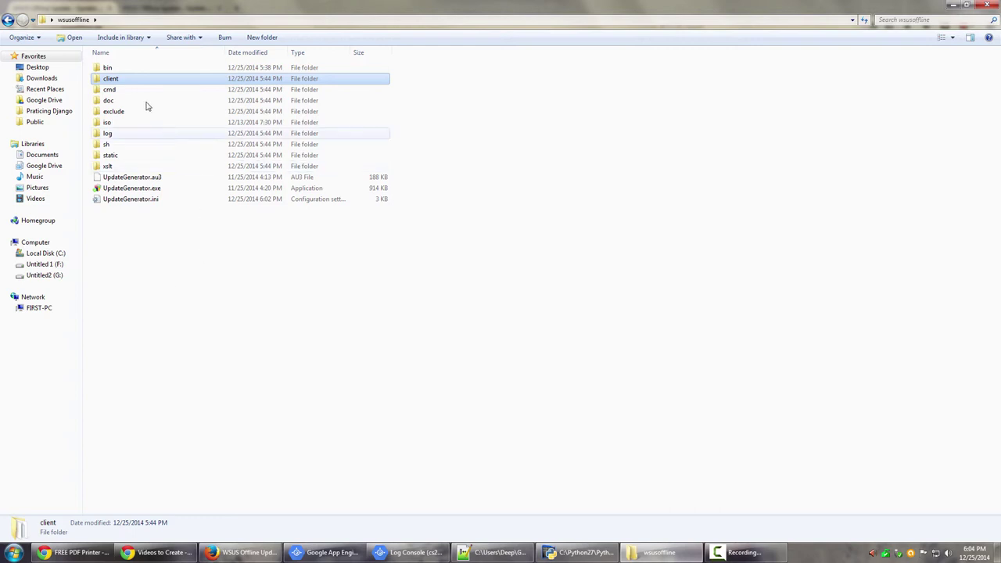
right_click(114, 79)
click(164, 277)
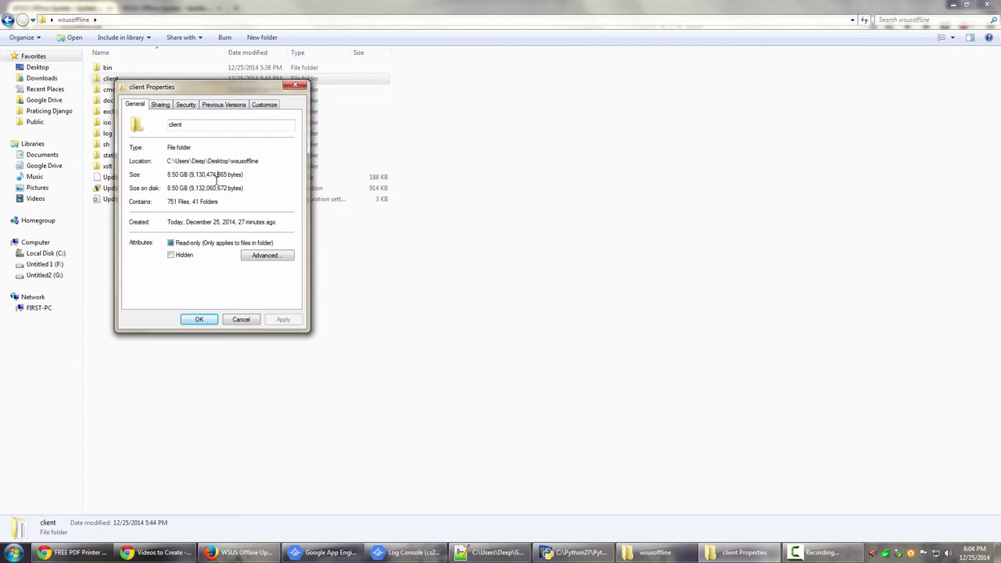
drag(195, 92, 435, 143)
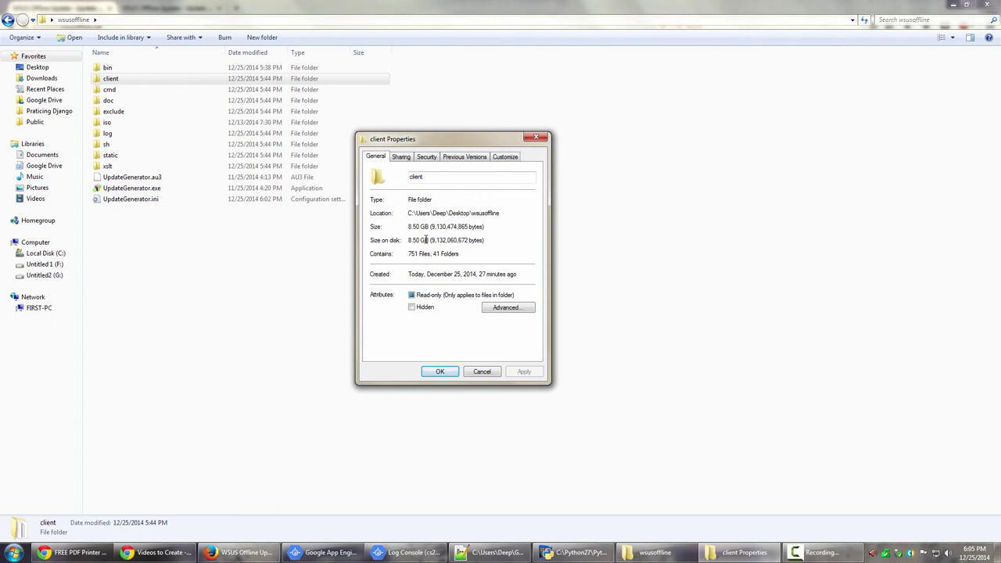
click(488, 371)
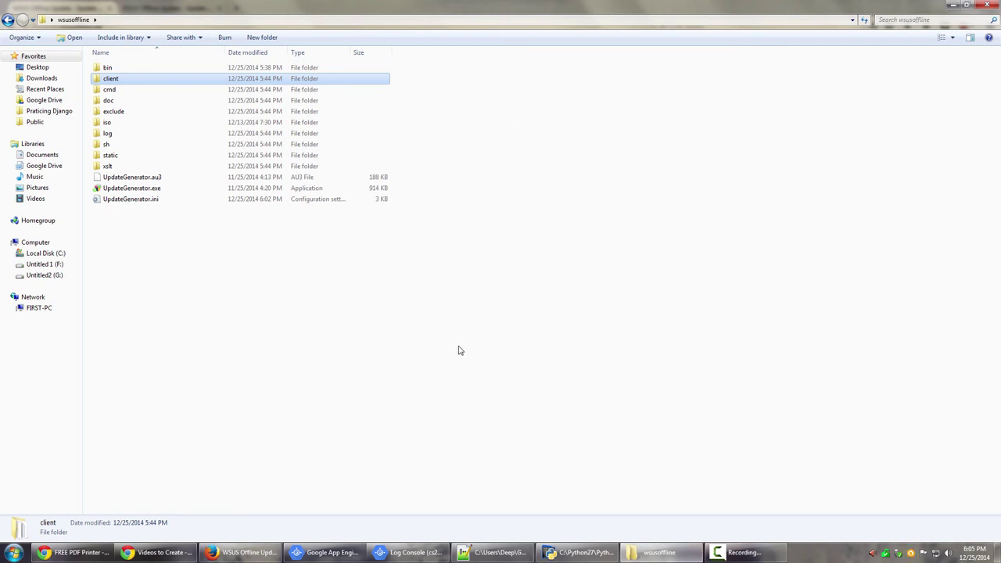
Bring the Firefox download page forward and select its address
click(245, 552)
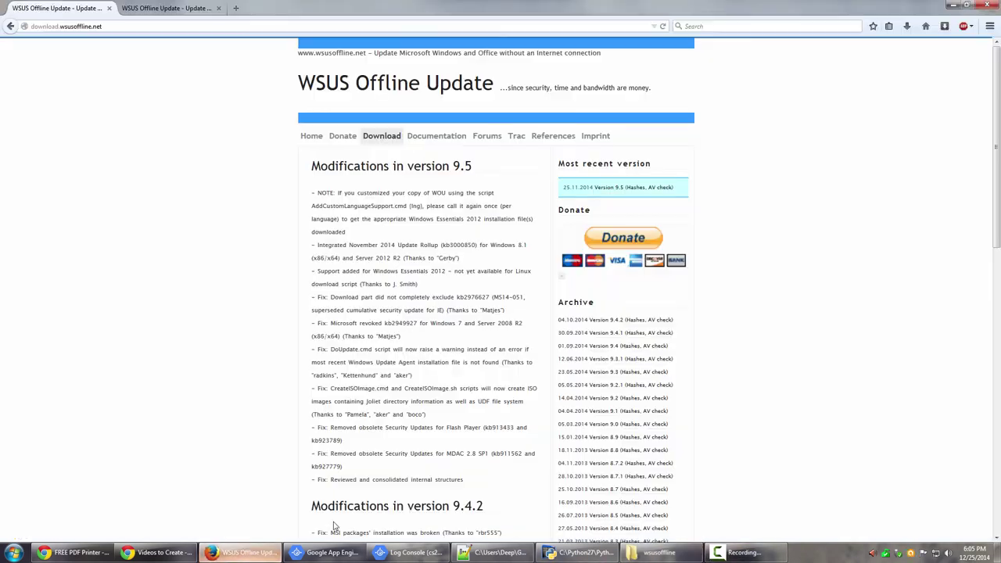
click(111, 25)
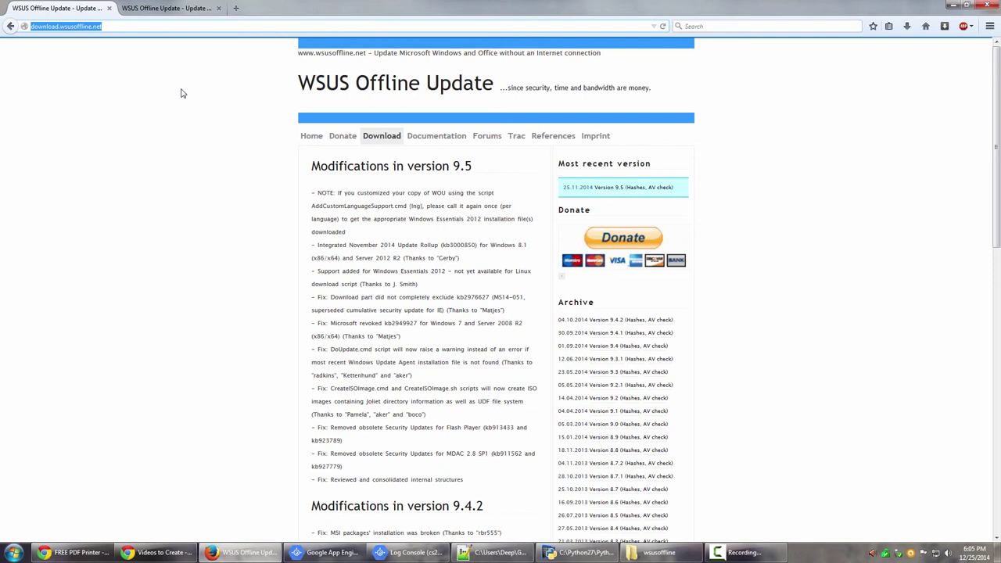